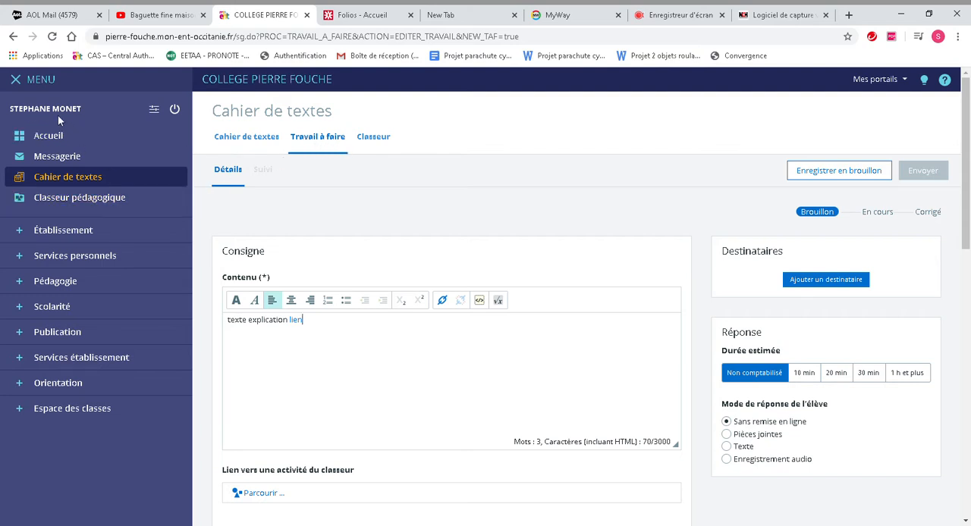
Open the submission tracking of the class 52 assignment due 24/03 from the Travail à faire list.
left_click(84, 197)
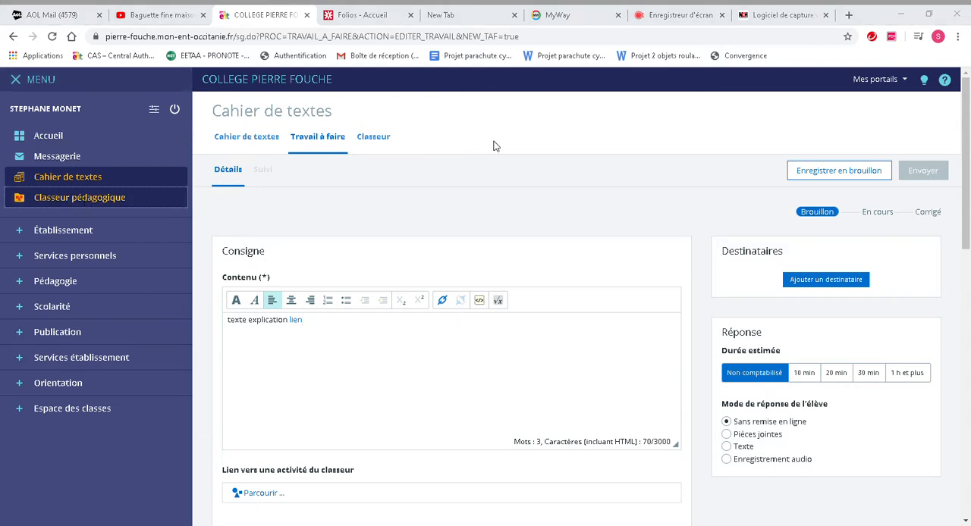
left_click(324, 144)
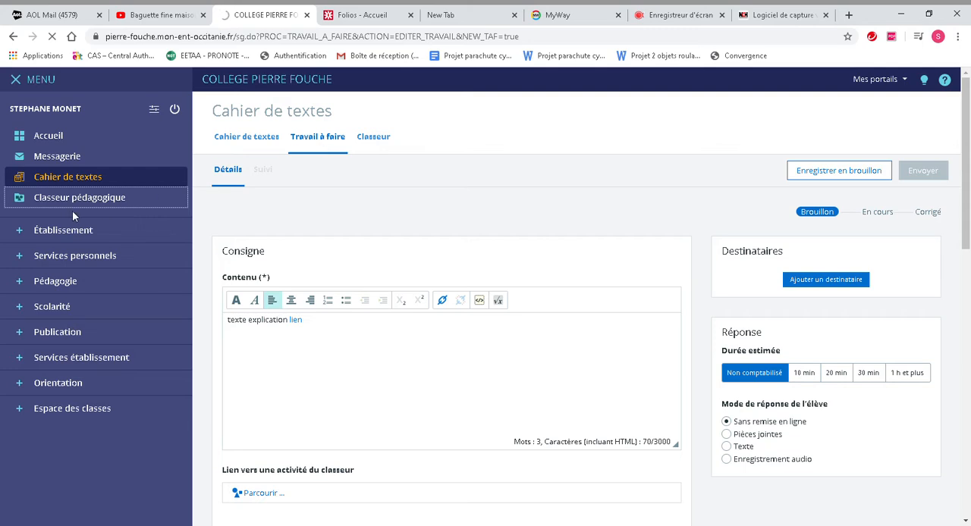
left_click(324, 144)
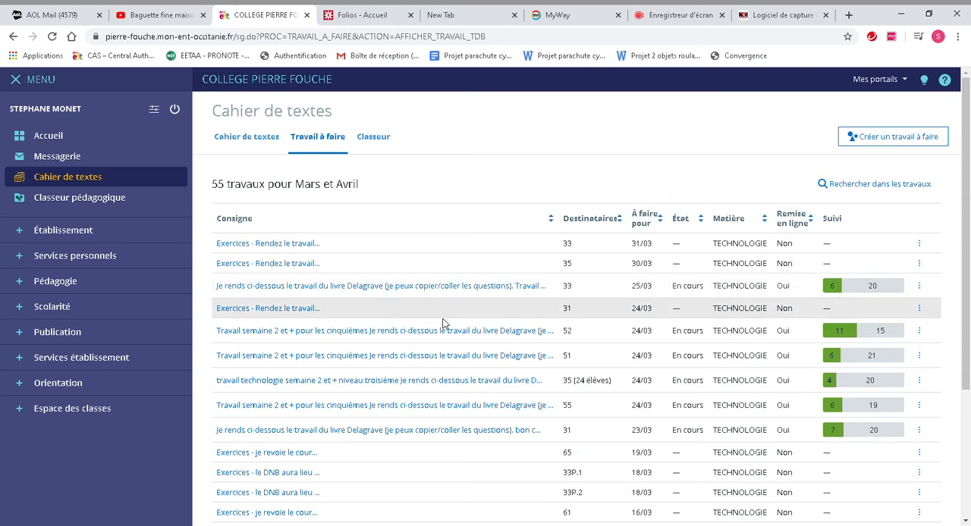
left_click(408, 336)
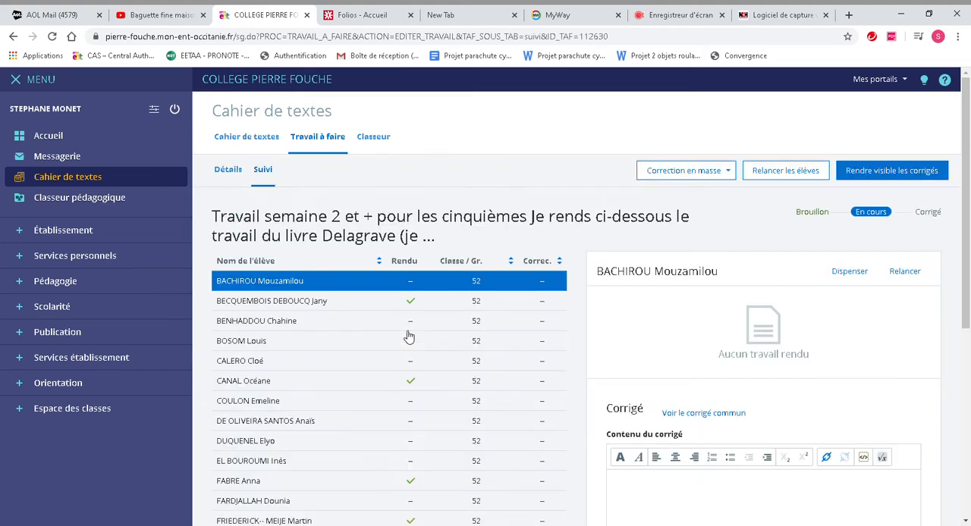
Download all student submissions for the class 52 assignment as a compressed folder for bulk correction.
scroll(408, 336, "down", 3)
scroll(408, 336, "up", 2)
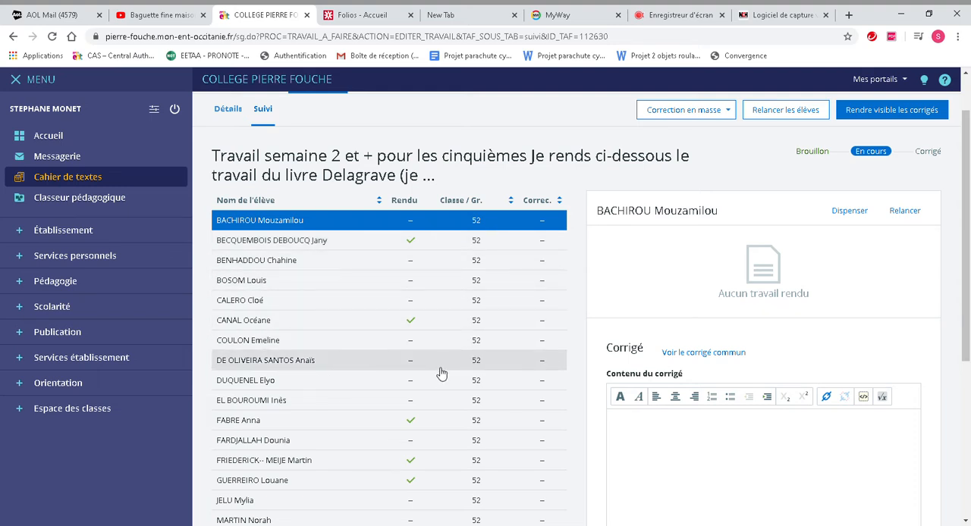
scroll(449, 405, "down", 4)
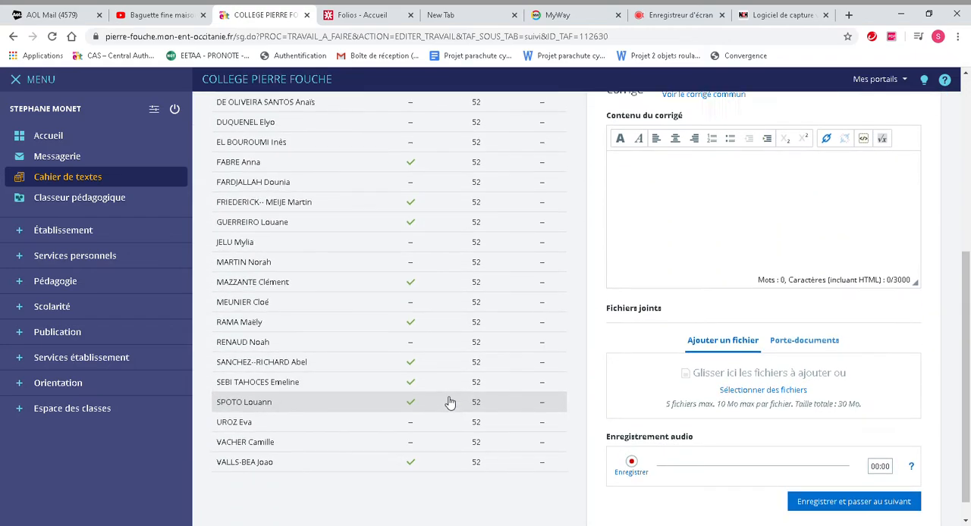
scroll(449, 402, "up", 5)
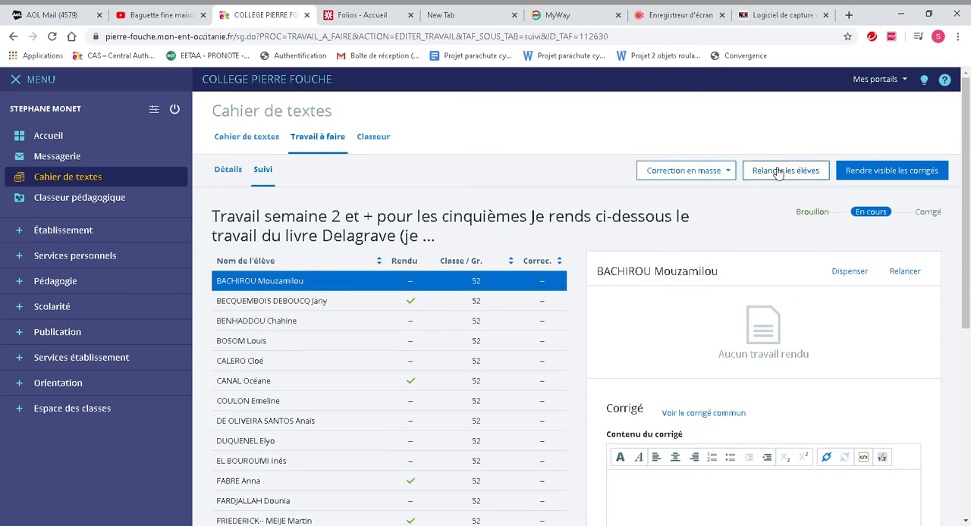
left_click(730, 173)
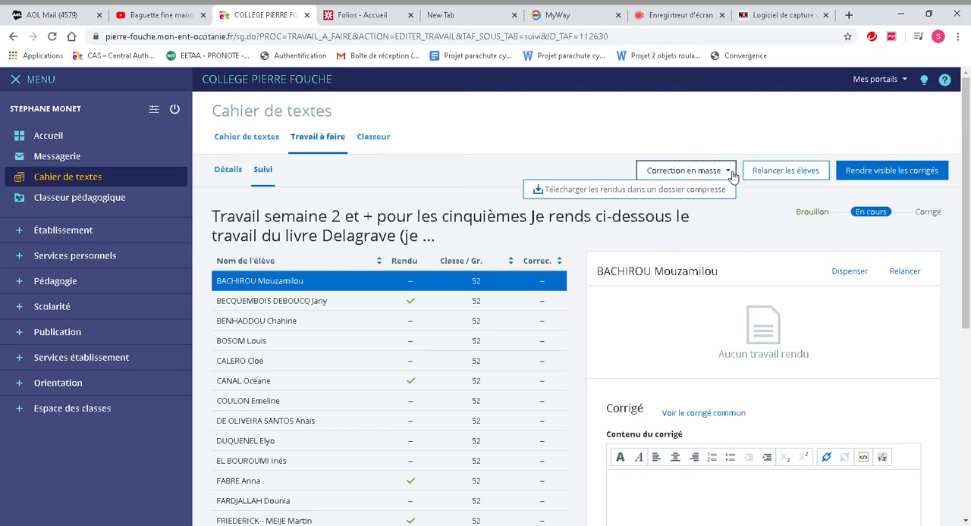
left_click(622, 192)
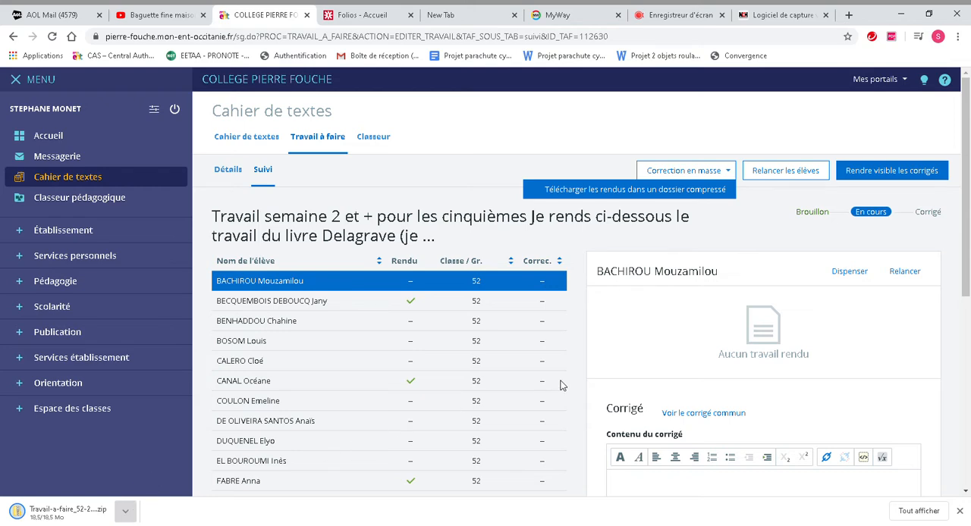
Examine the correction form of the first listed student, including its content, attached files and audio recording sections.
scroll(623, 360, "down", 3)
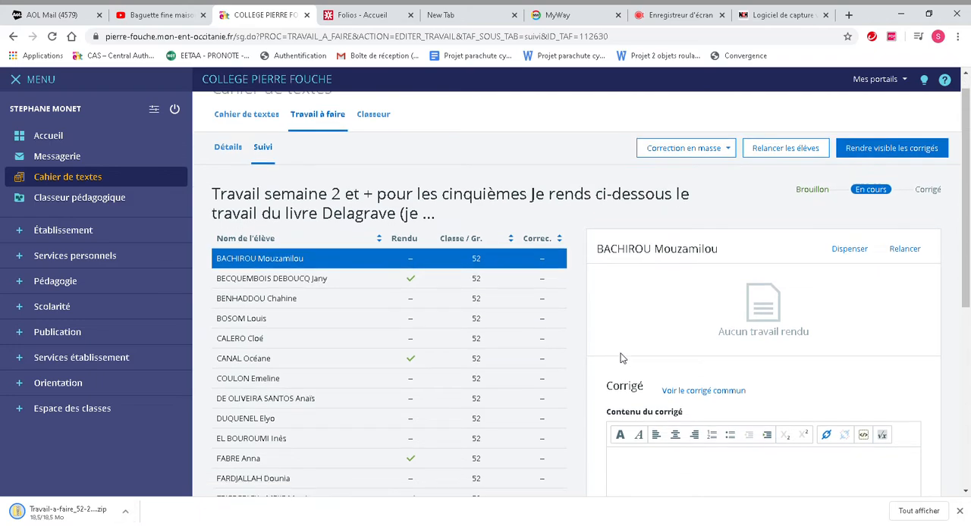
scroll(626, 359, "down", 3)
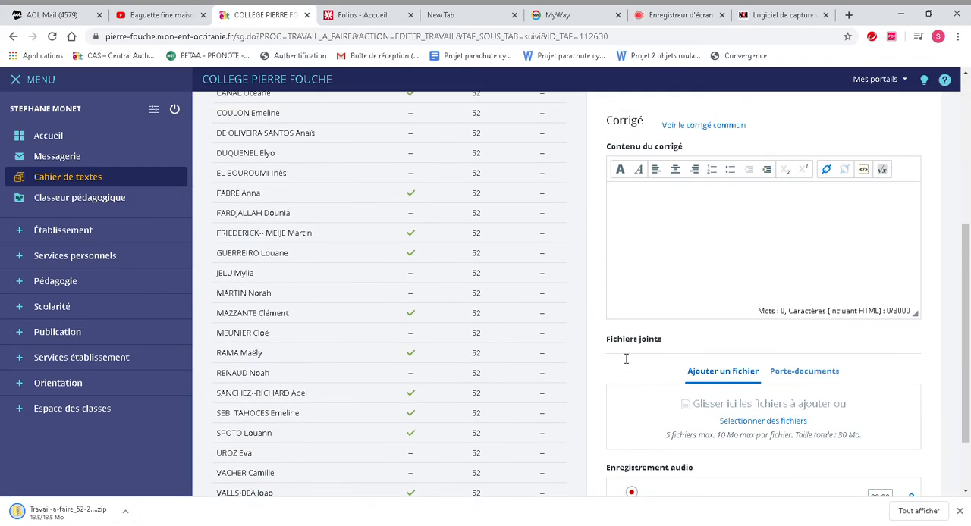
scroll(626, 359, "up", 5)
scroll(625, 360, "down", 2)
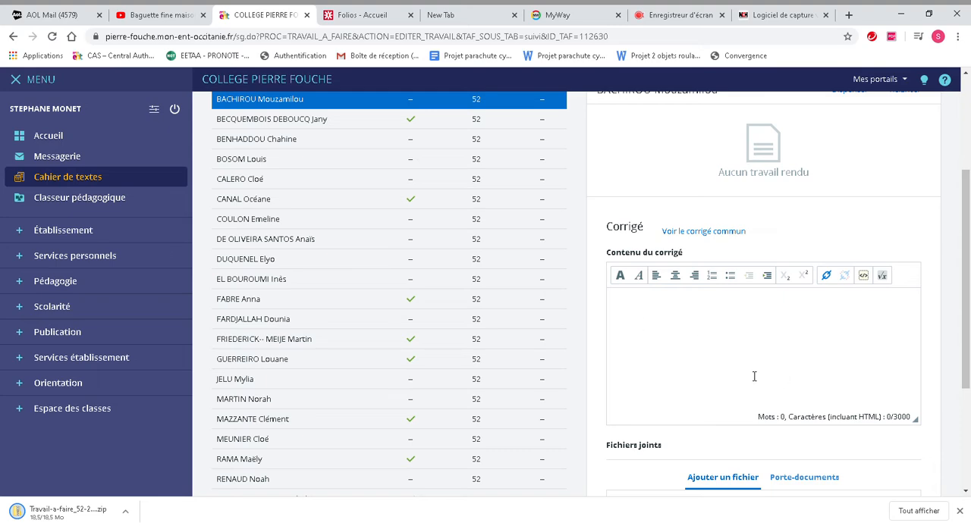
scroll(699, 370, "down", 1)
scroll(698, 369, "down", 1)
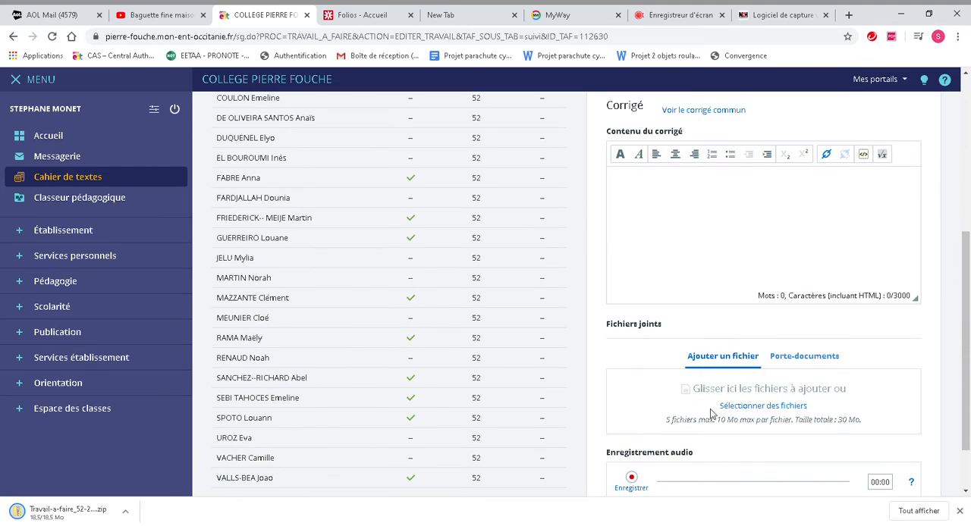
scroll(755, 427, "down", 1)
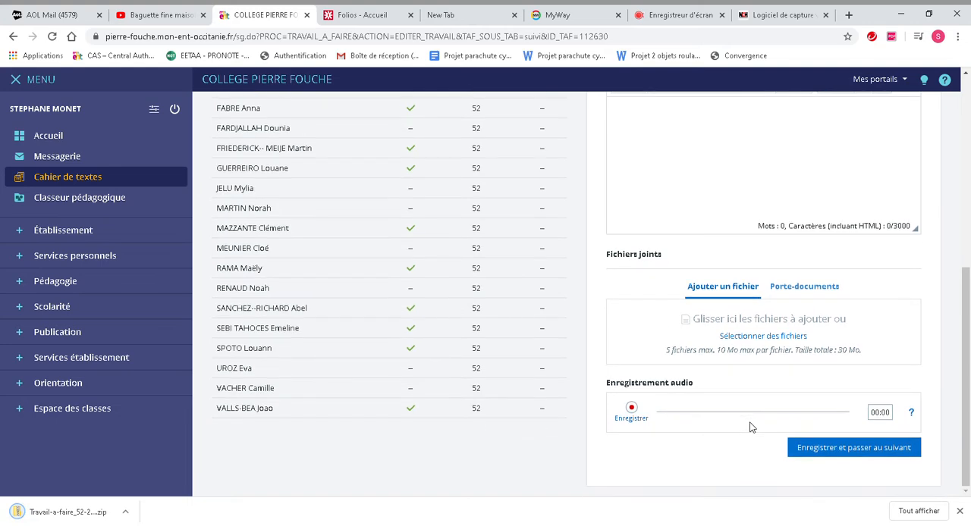
left_click(819, 452)
scroll(652, 364, "up", 2)
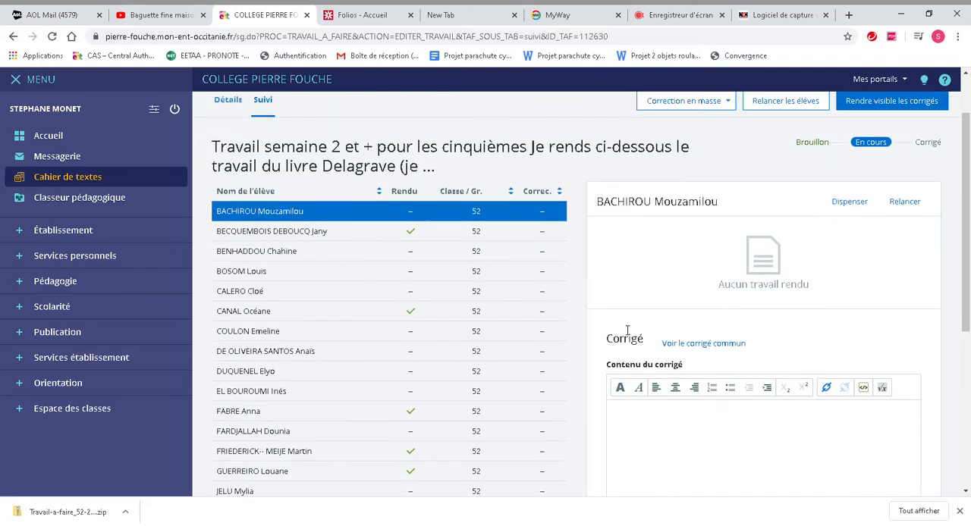
Open the second listed student's submission and examine the submitted files and the correction form.
left_click(415, 235)
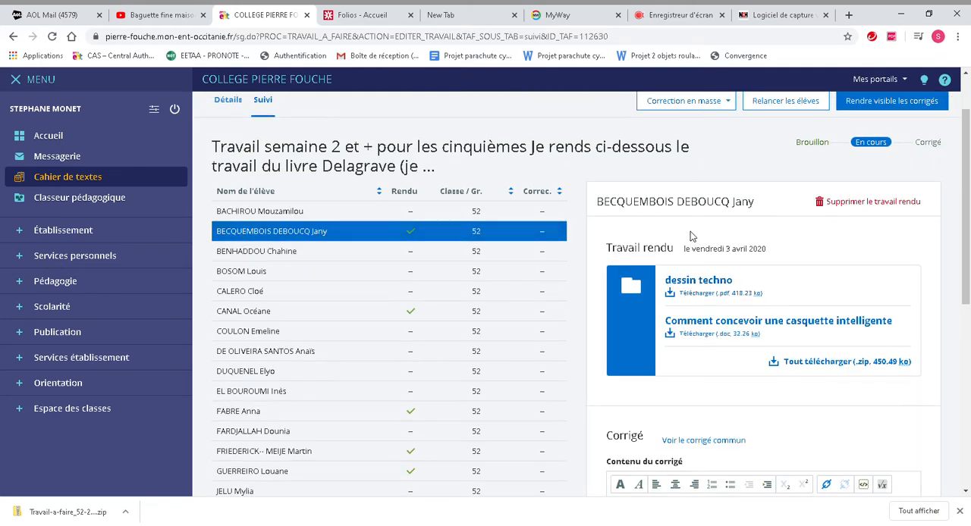
scroll(801, 279, "down", 5)
scroll(801, 274, "down", 1)
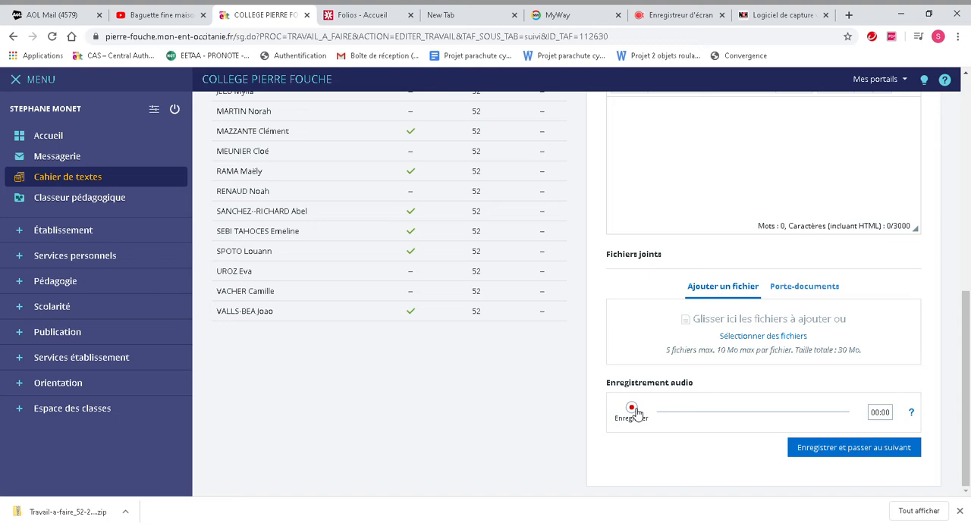
scroll(636, 414, "up", 5)
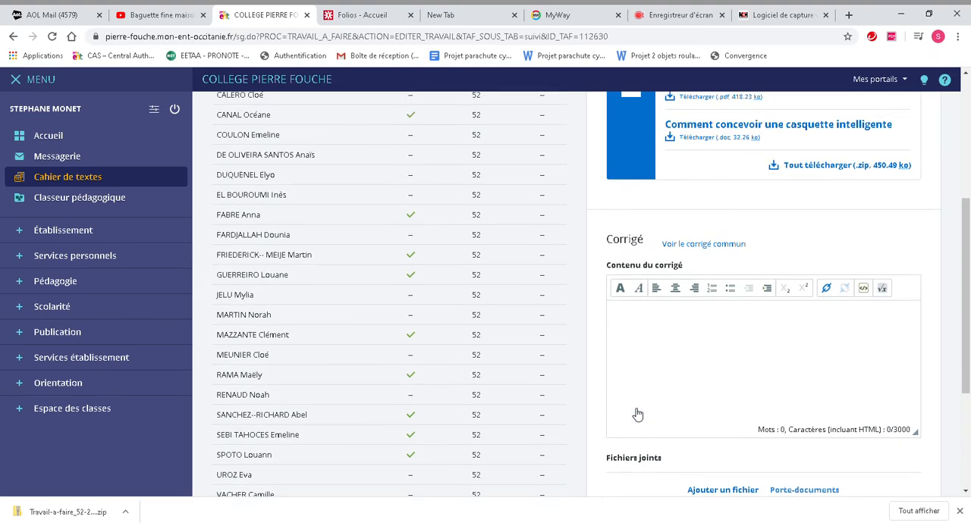
scroll(633, 412, "up", 2)
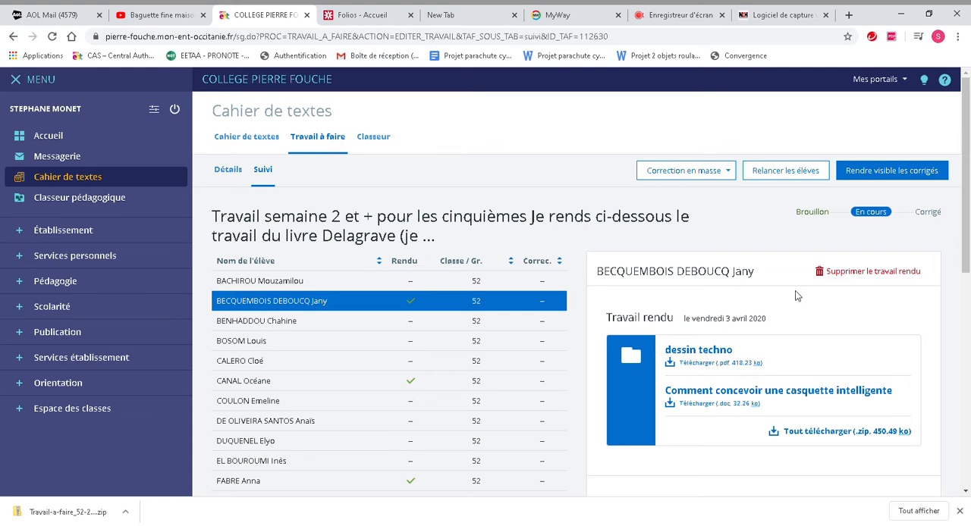
scroll(783, 302, "down", 2)
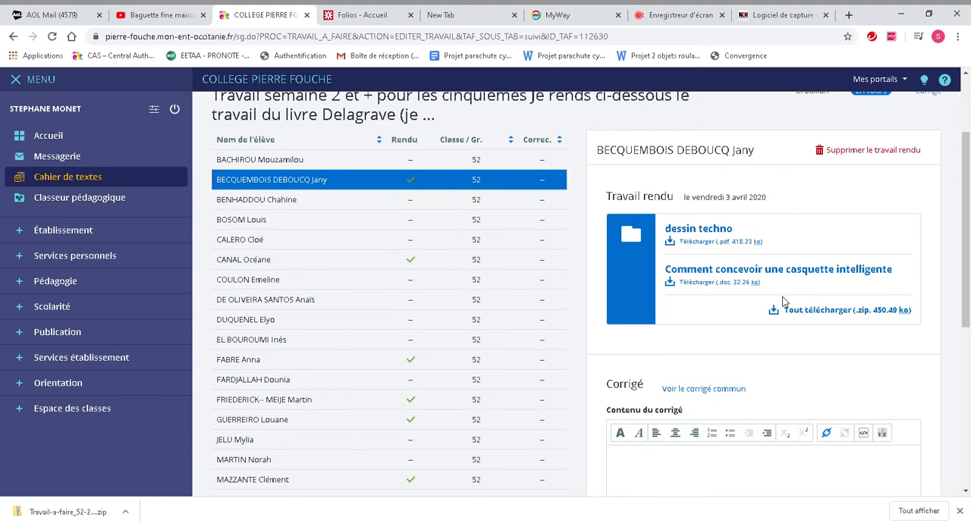
scroll(783, 301, "up", 1)
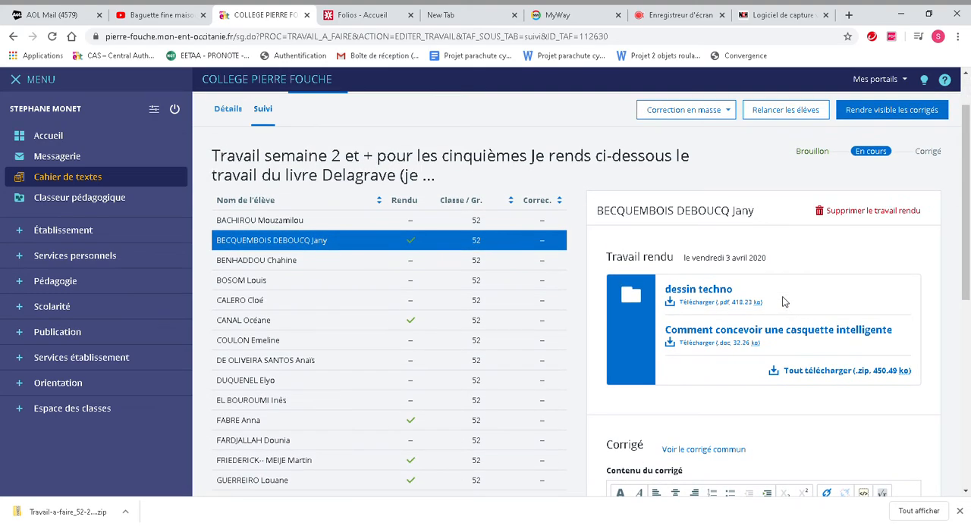
Open the details of the class 52 assignment and save it.
scroll(783, 301, "up", 1)
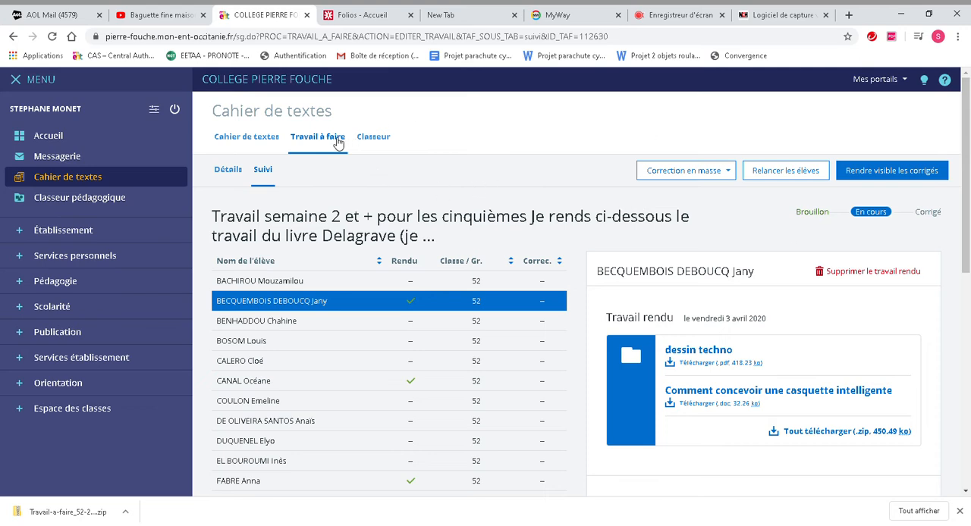
left_click(237, 174)
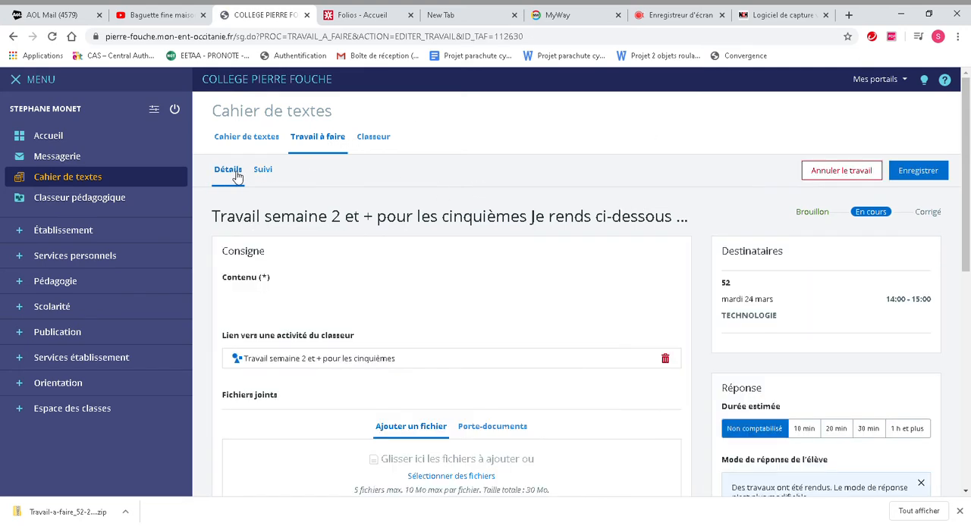
left_click(923, 171)
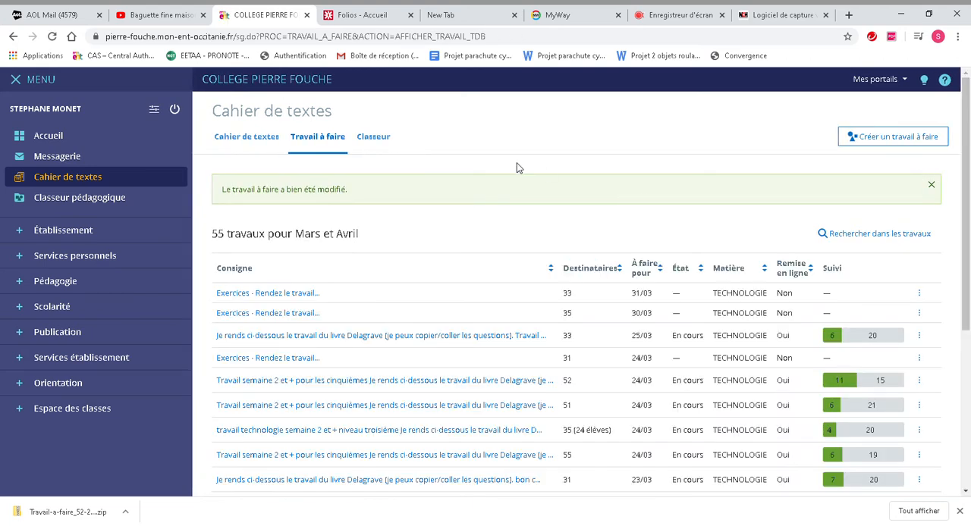
Create a new assignment in Travail à faire and enter "contenu lien" as its instruction content.
left_click(861, 141)
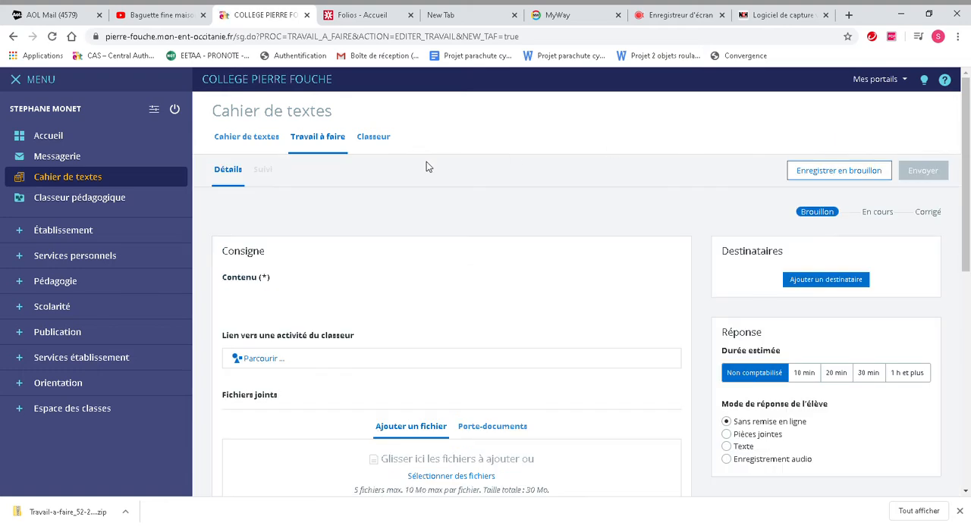
scroll(374, 220, "down", 3)
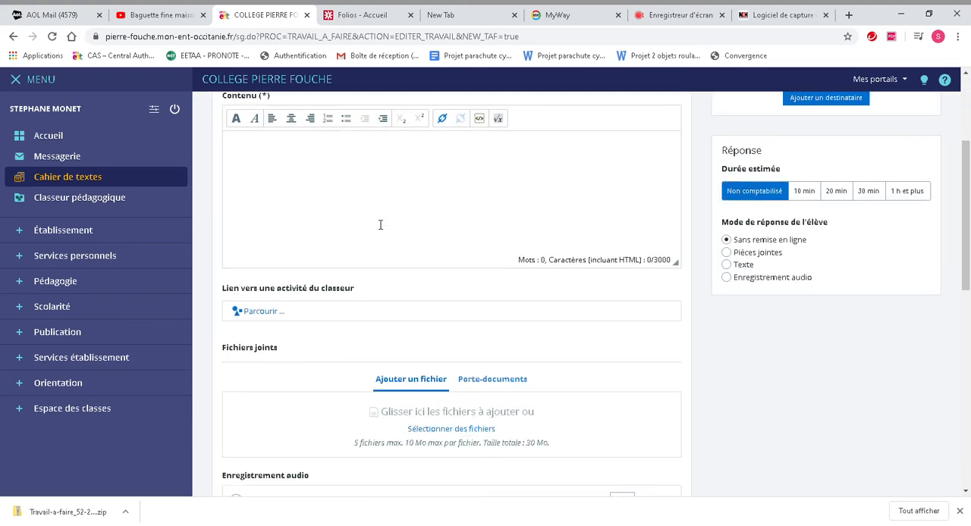
scroll(375, 219, "up", 3)
left_click(371, 342)
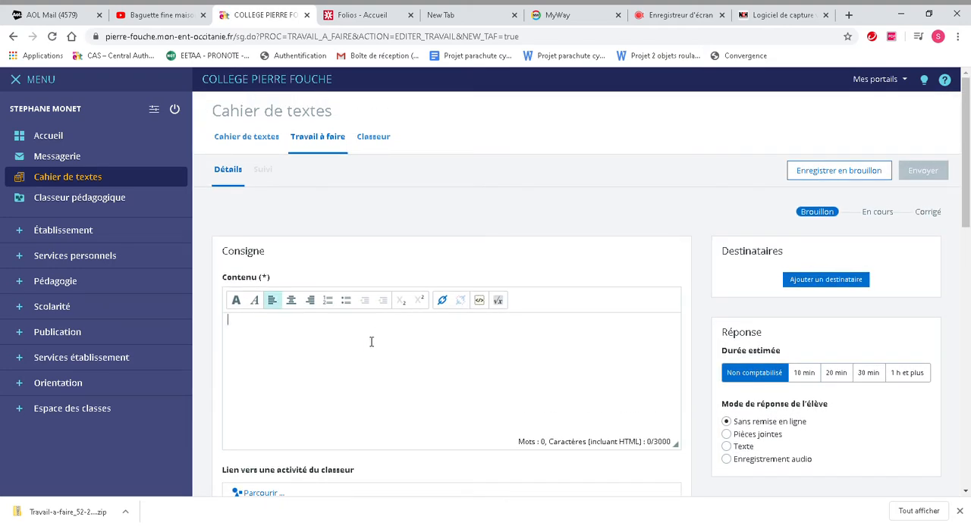
type("contenu")
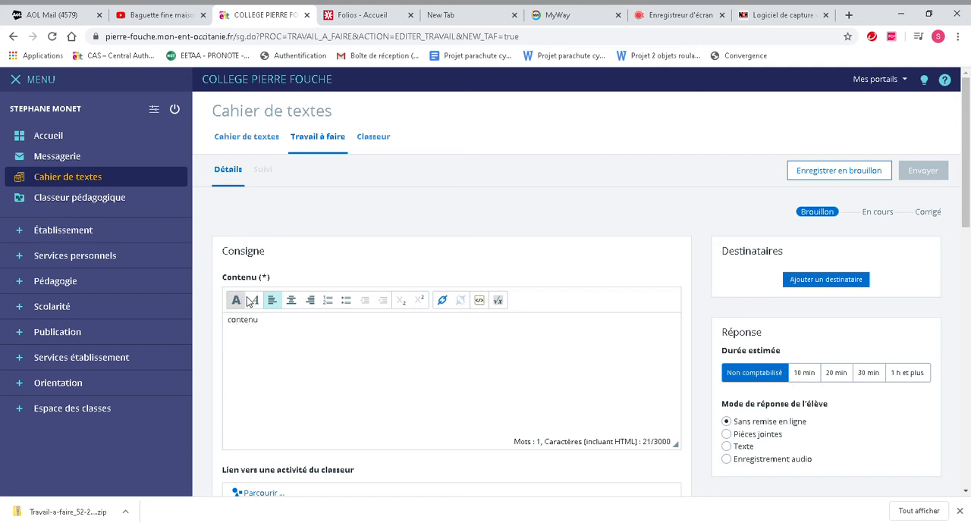
left_click(273, 303)
type("lien")
Link the word "lien" in the instructions to the Folios page address, folios.onisep.fr.
double_click(270, 323)
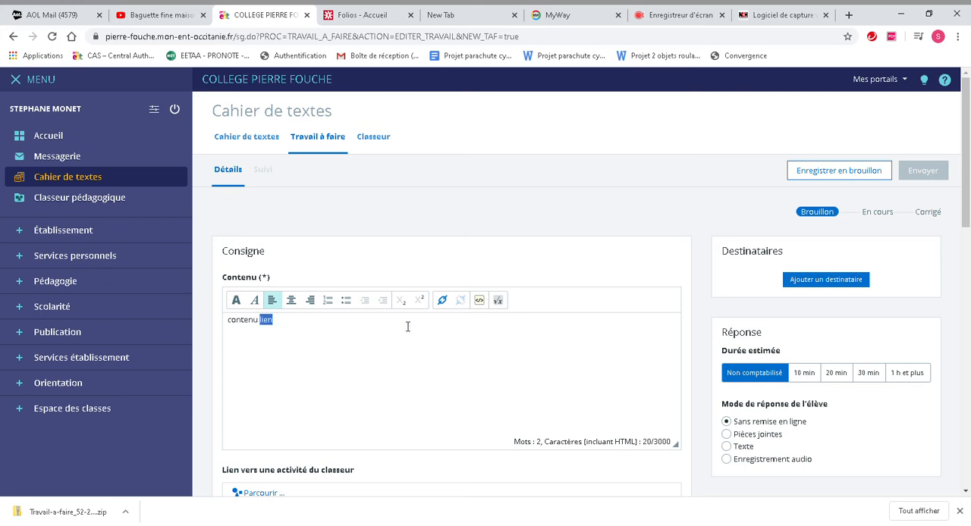
left_click(442, 301)
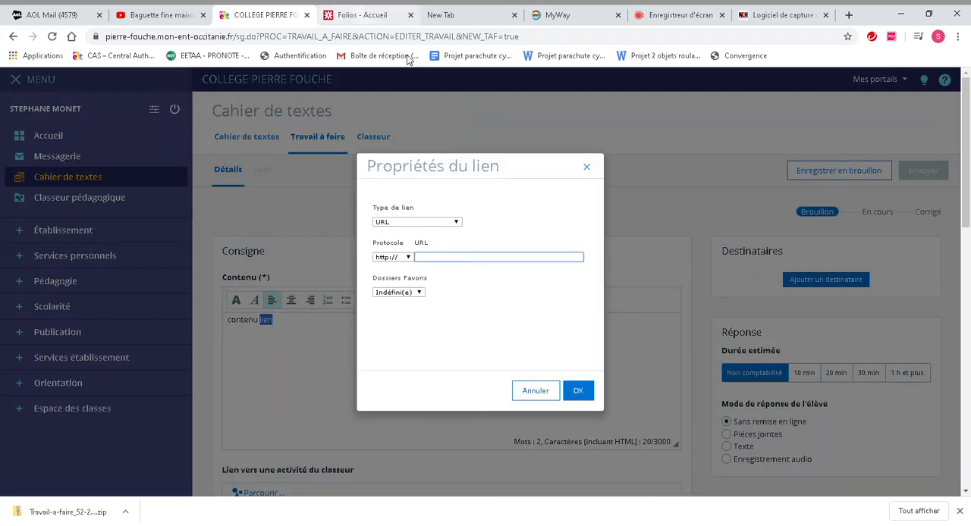
left_click(347, 18)
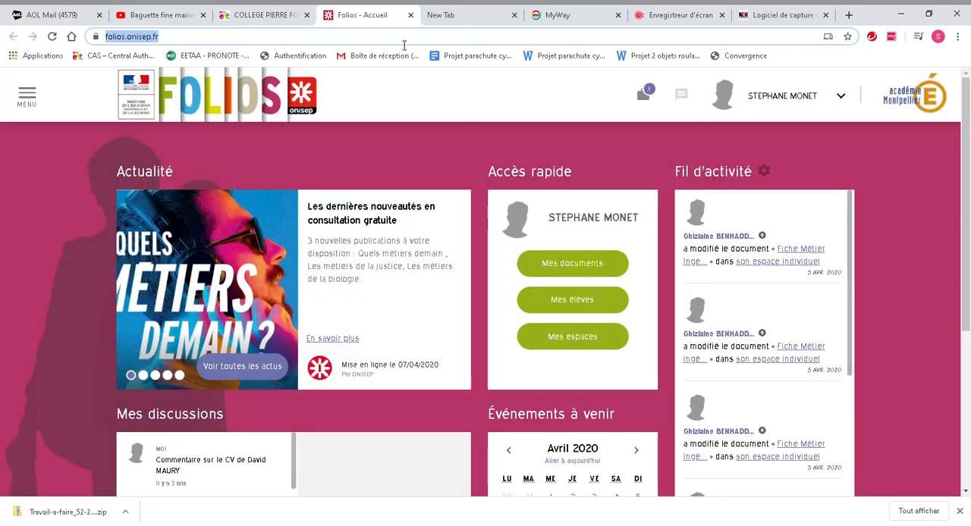
left_click(253, 15)
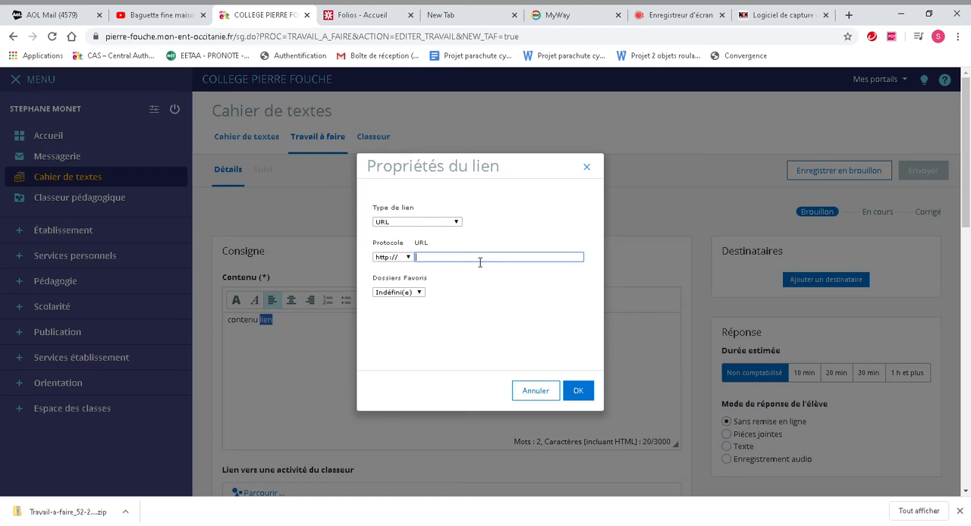
type("https://folios.onisep.fr/")
left_click(577, 392)
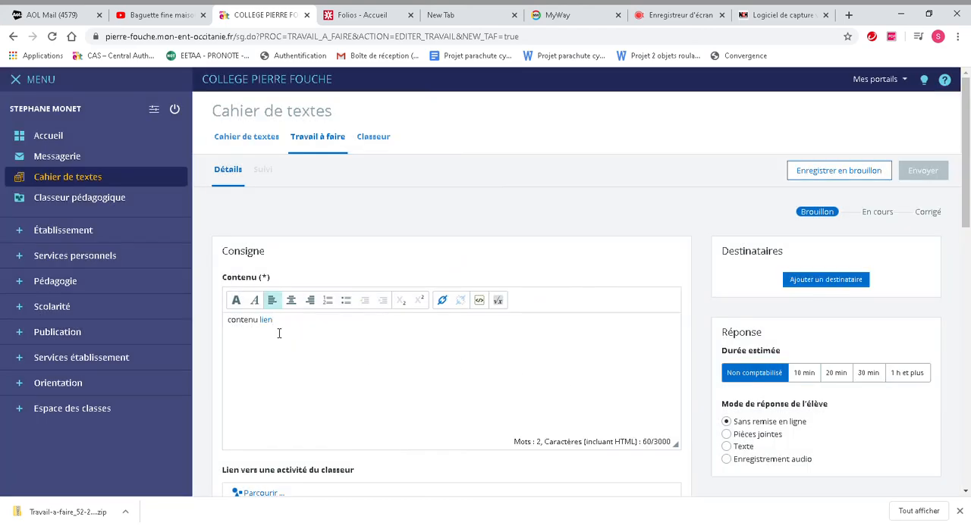
Examine the new assignment form's classeur link, attached files, audio recording and Corrigé sections.
scroll(279, 334, "down", 2)
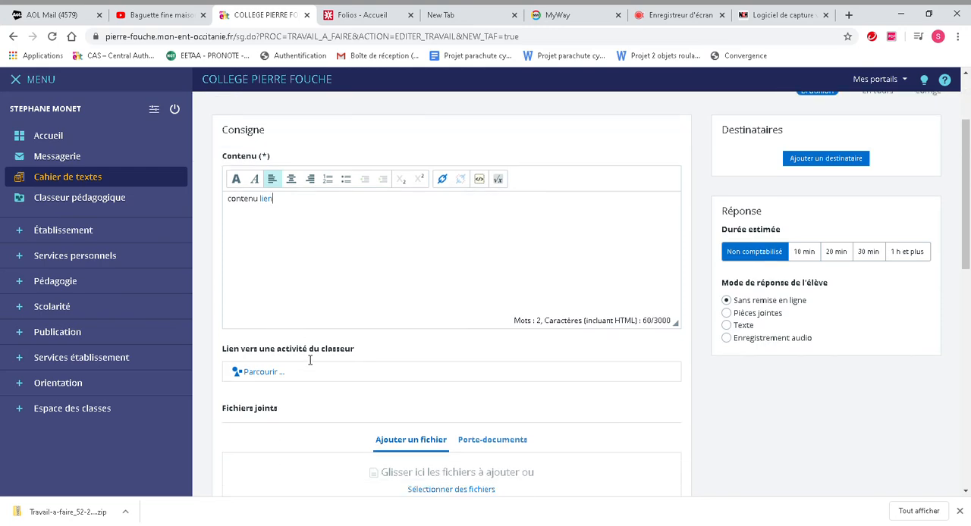
scroll(295, 376, "down", 2)
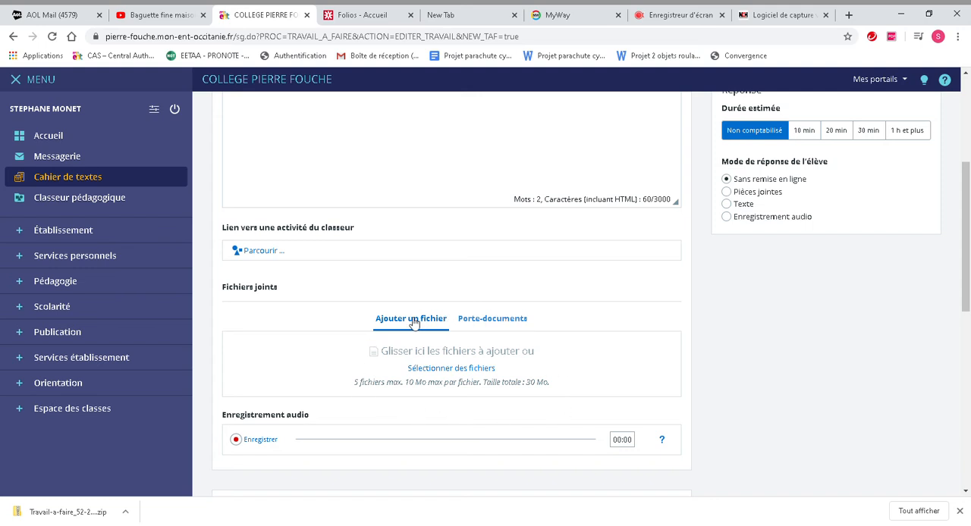
scroll(398, 387, "down", 1)
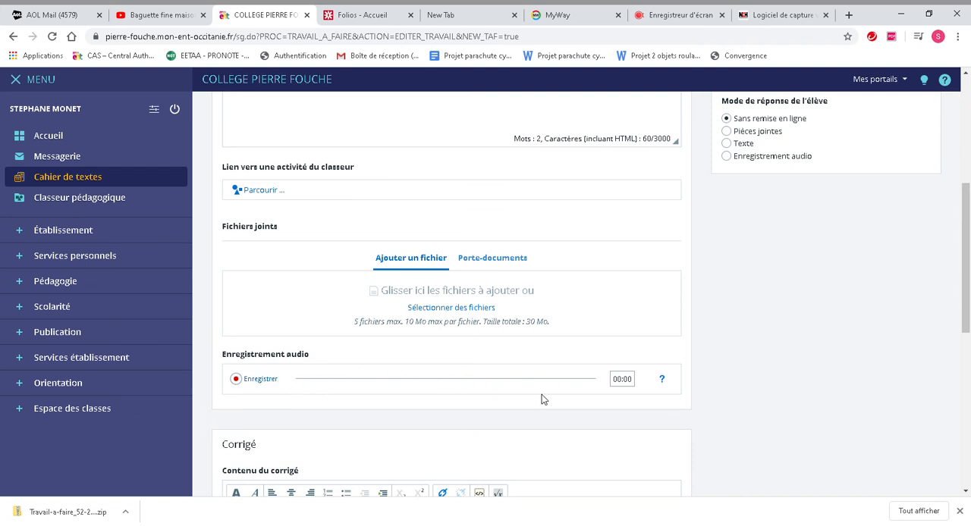
scroll(411, 388, "down", 3)
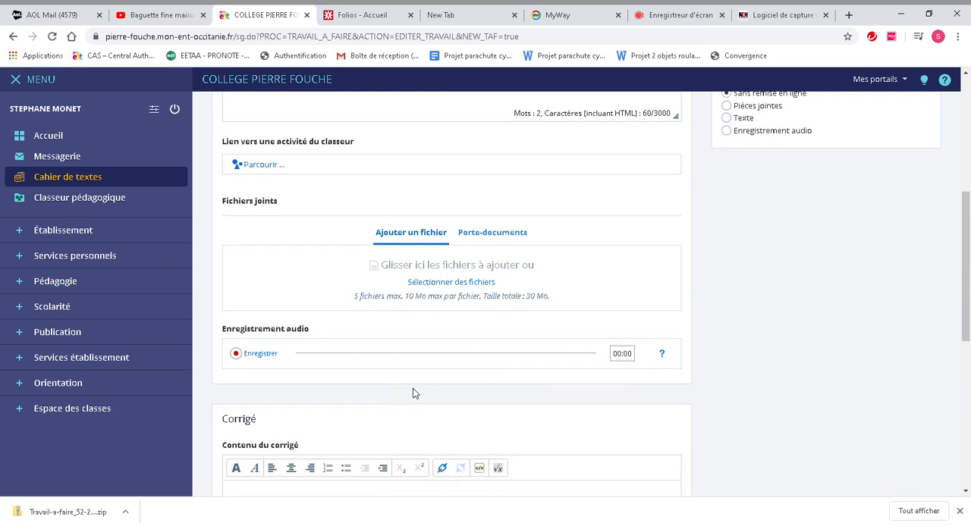
scroll(418, 394, "down", 2)
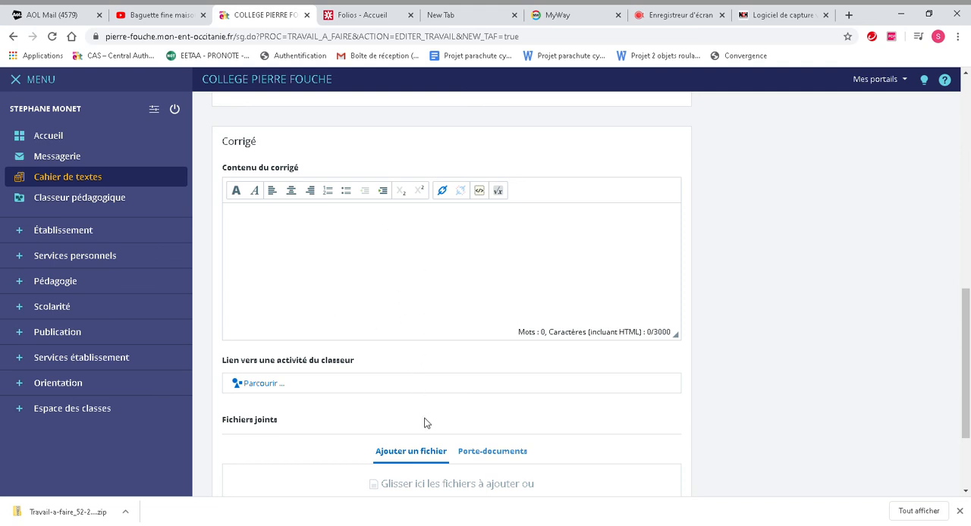
scroll(425, 422, "down", 2)
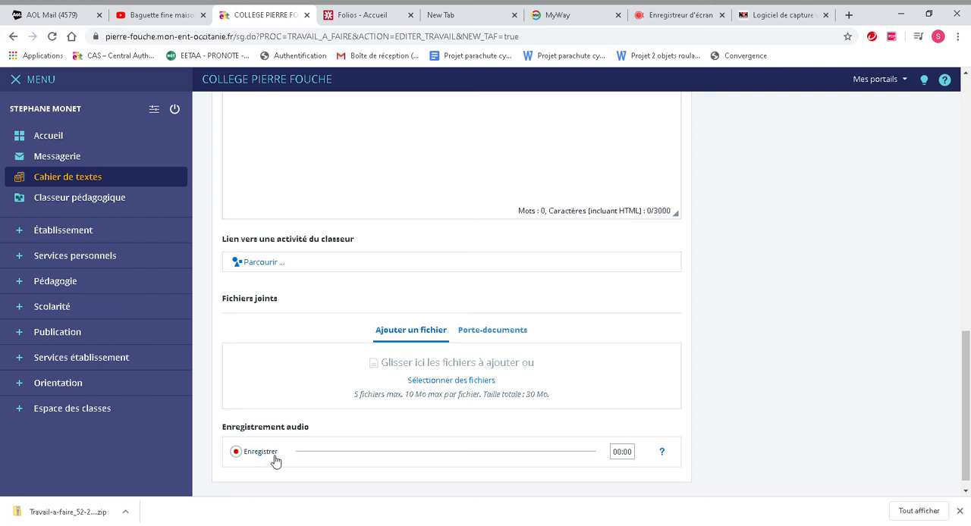
scroll(274, 461, "down", 4)
scroll(272, 458, "up", 7)
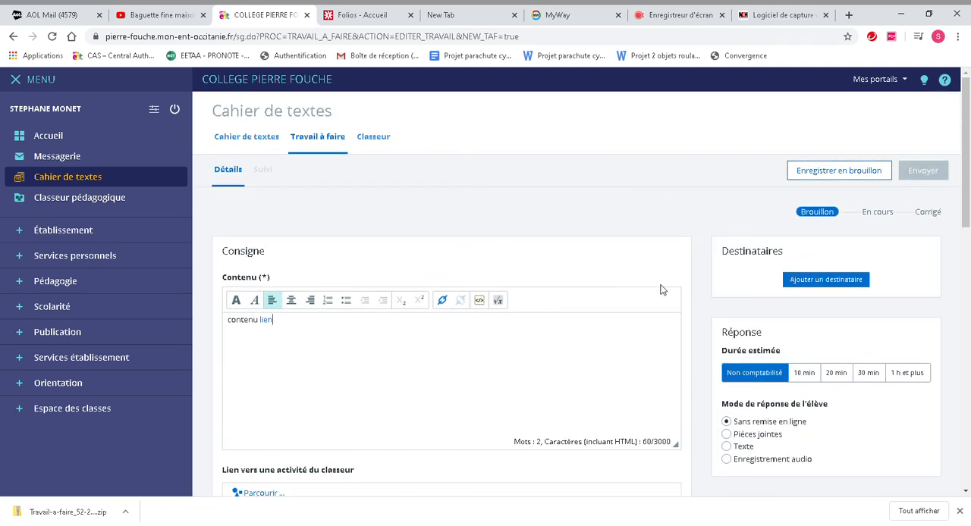
Set the student response mode of the new assignment to Pièces jointes and look over the Corrigé section.
scroll(816, 298, "down", 1)
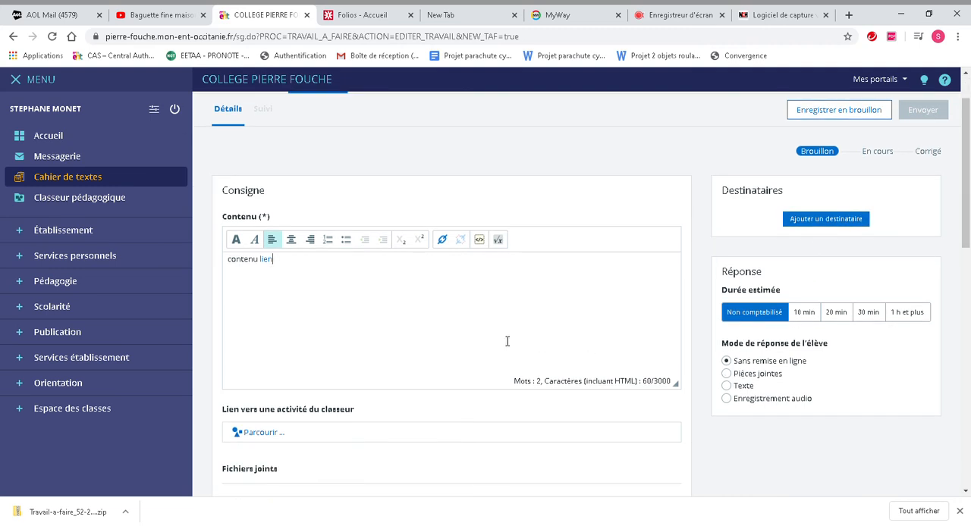
left_click(735, 374)
scroll(602, 354, "down", 4)
scroll(602, 354, "down", 2)
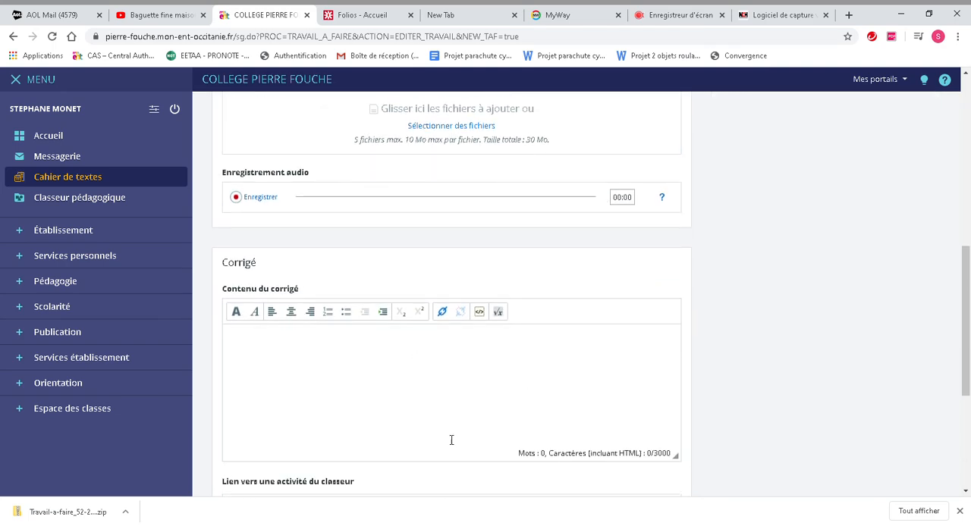
scroll(483, 329, "down", 2)
scroll(480, 327, "up", 8)
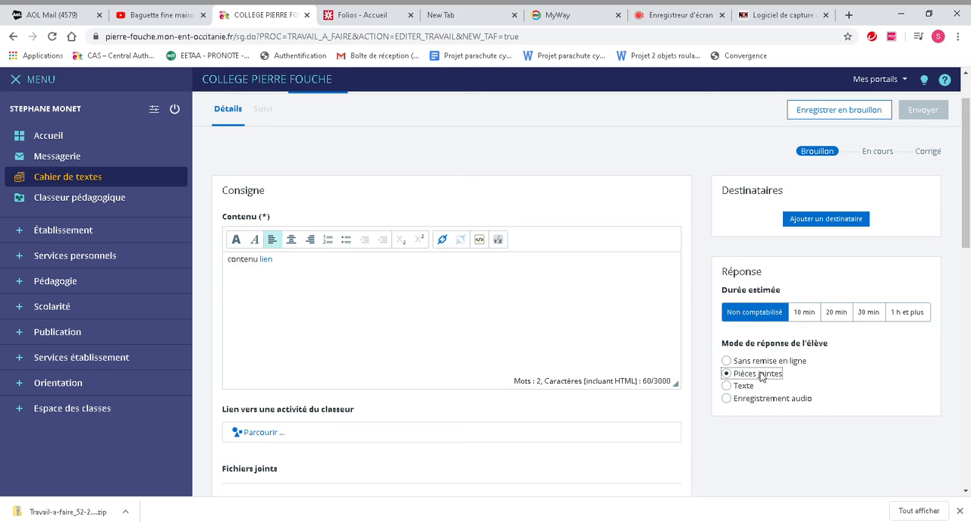
Add class 31's Technologie session on Monday 20 April, 11:30 - 12:30, as the recipient and send the assignment.
scroll(761, 377, "up", 1)
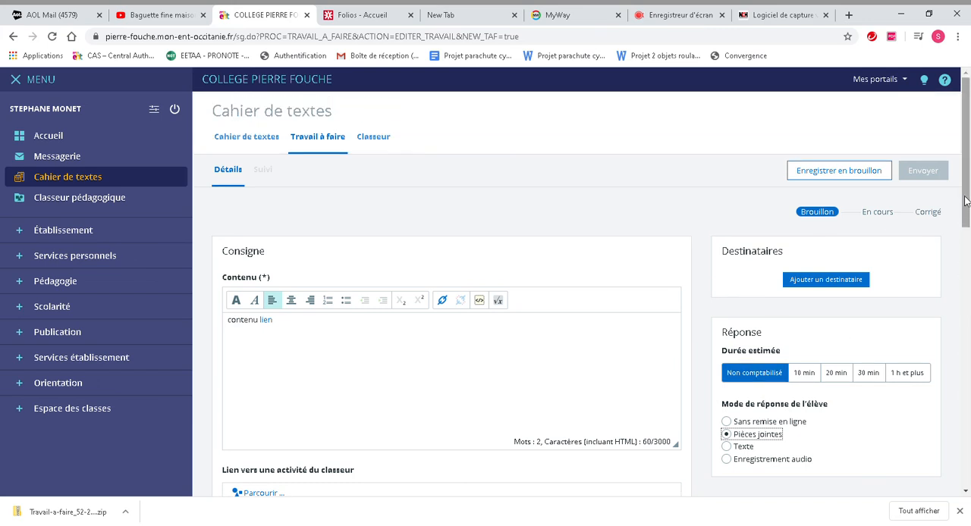
left_click(810, 281)
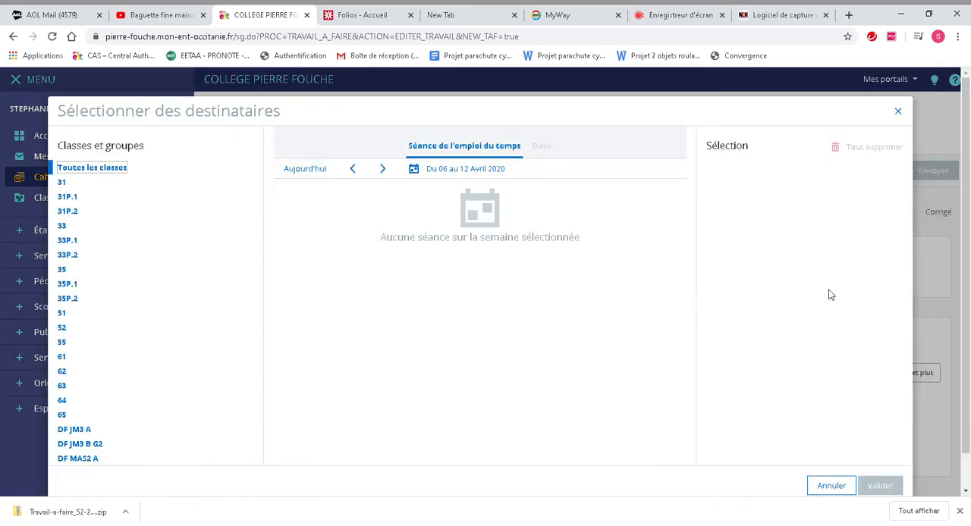
left_click(62, 183)
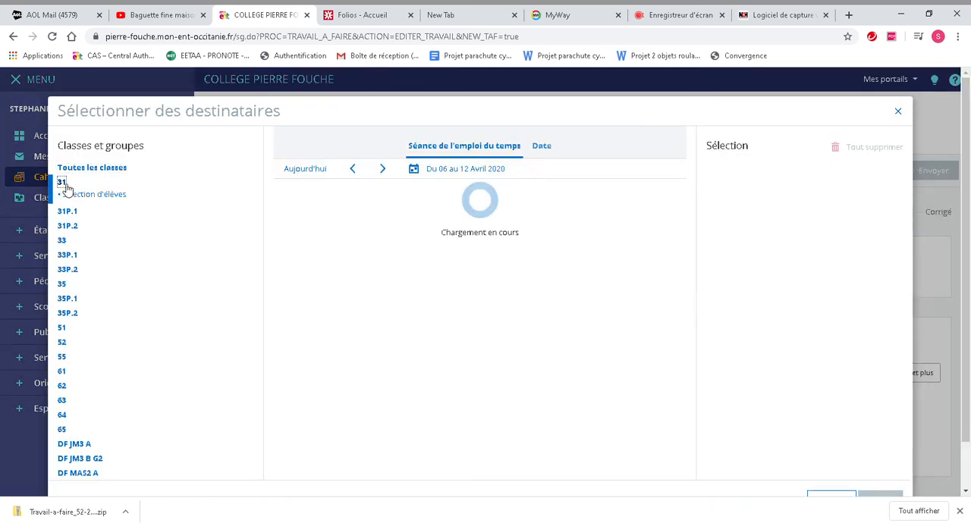
left_click(387, 174)
left_click(386, 175)
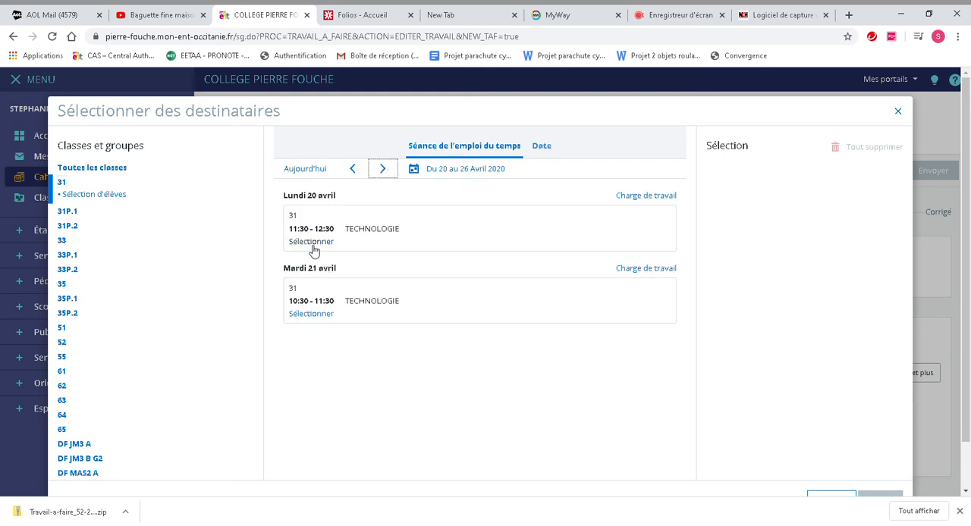
left_click(317, 243)
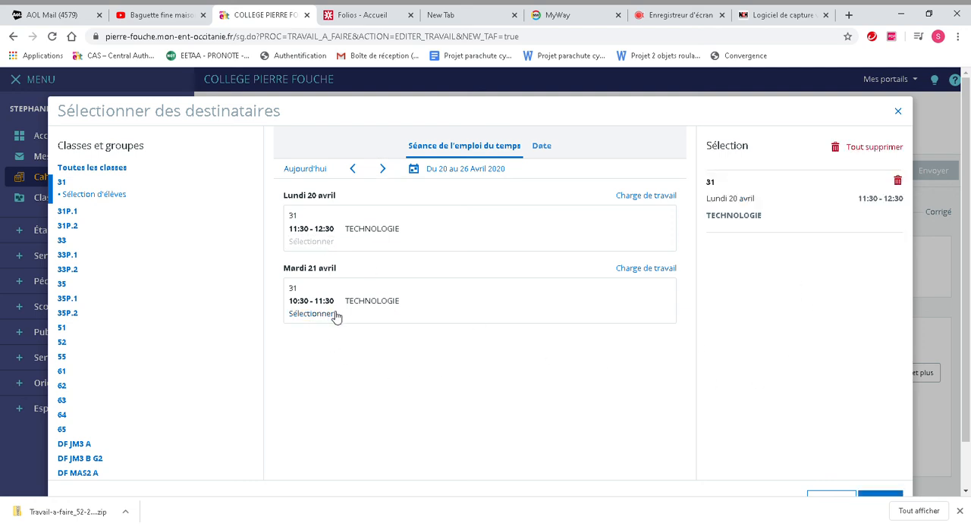
scroll(780, 383, "down", 1)
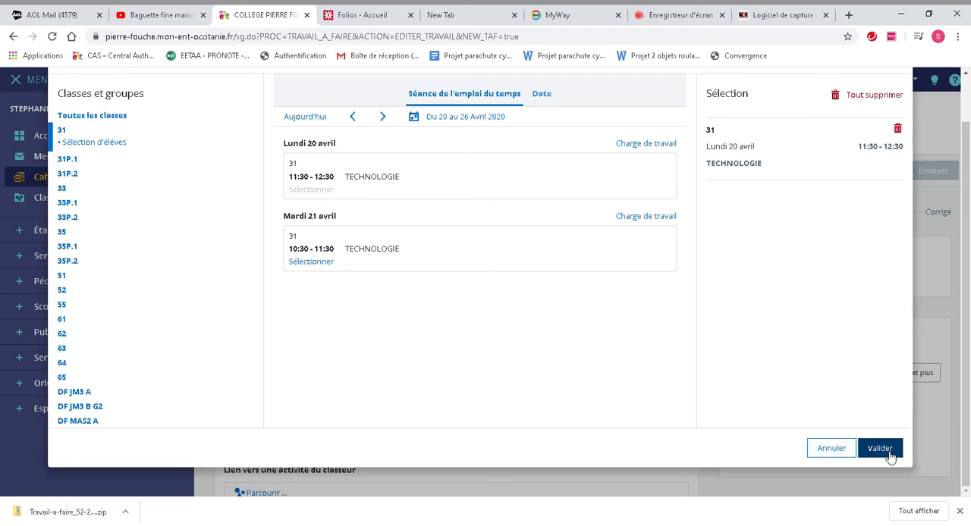
left_click(880, 448)
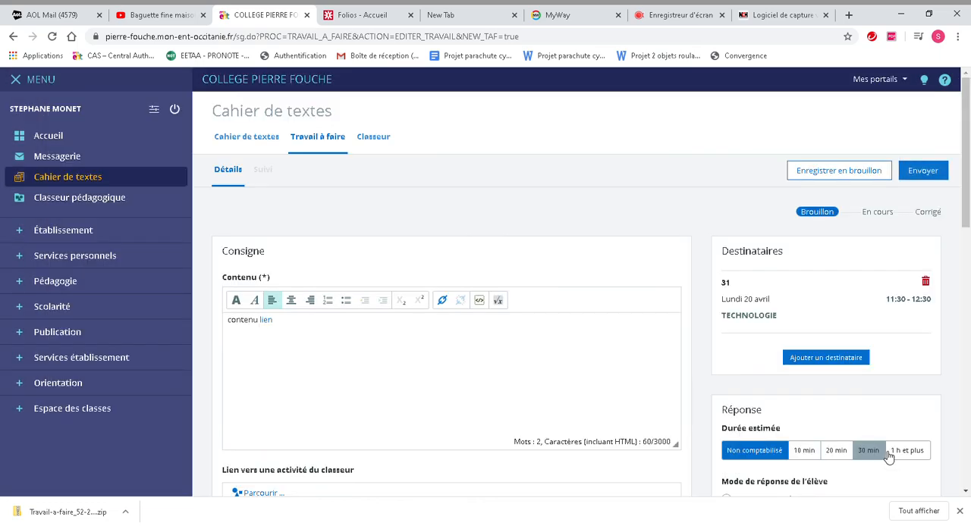
left_click(923, 173)
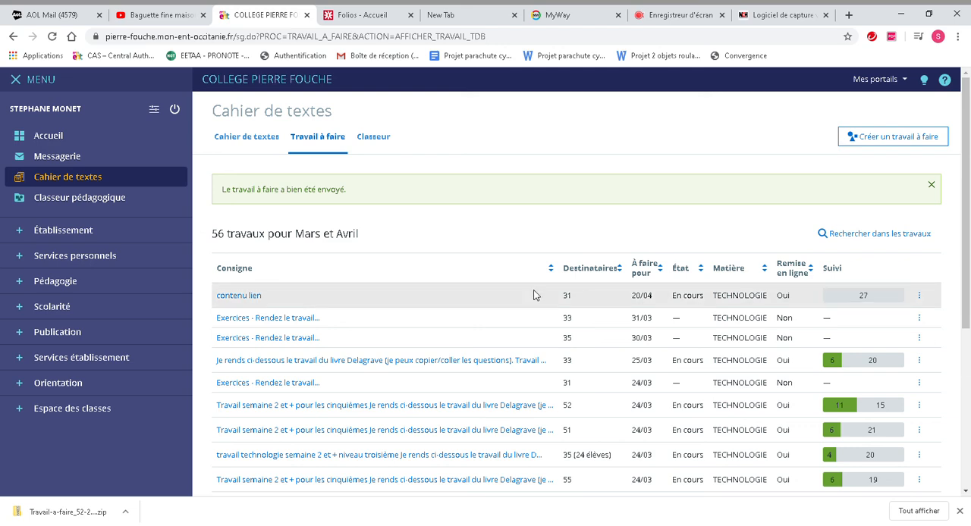
Open the details of the sent "contenu lien" assignment, review its content and attachment section, and save it.
left_click(246, 296)
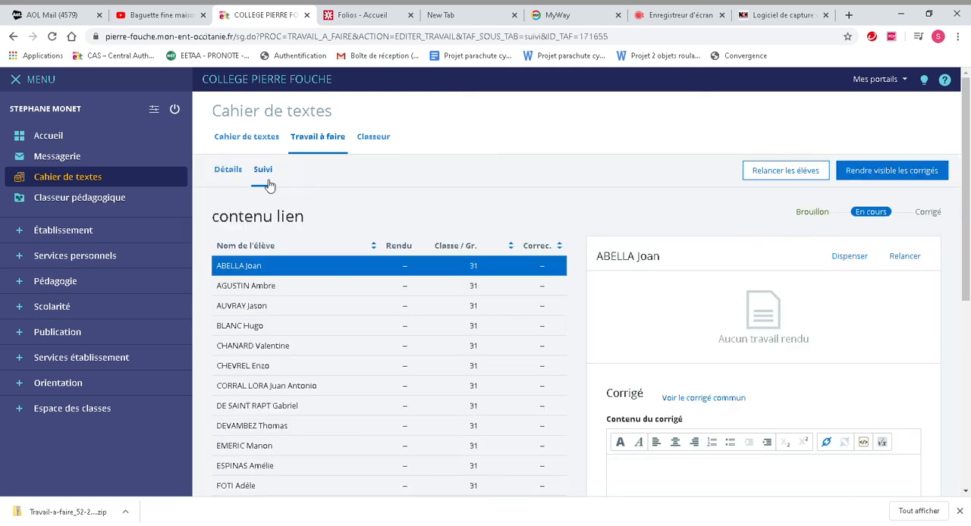
left_click(237, 181)
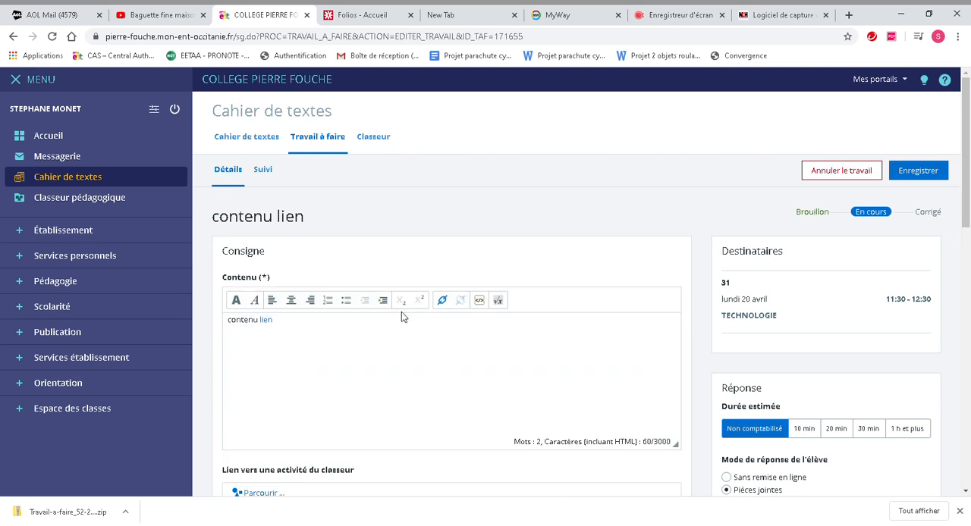
scroll(401, 312, "down", 2)
scroll(348, 389, "down", 3)
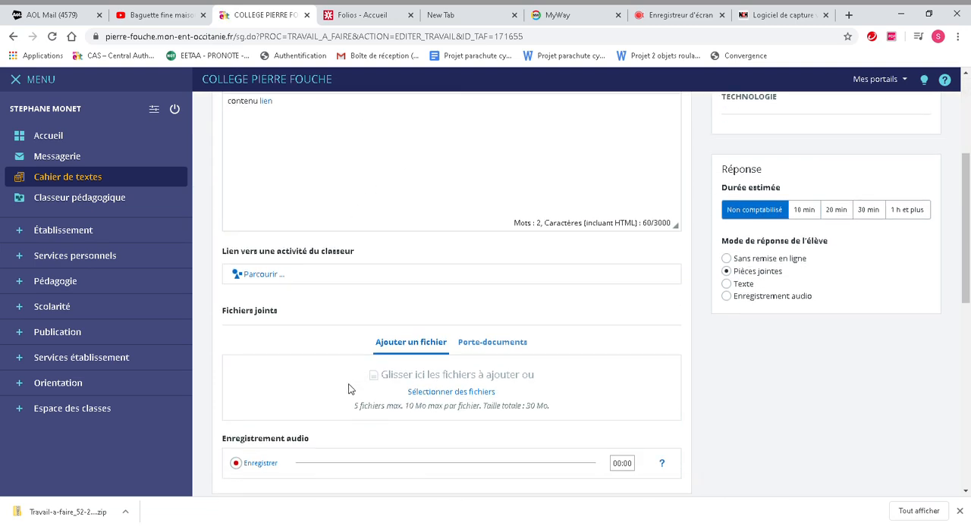
scroll(349, 389, "up", 5)
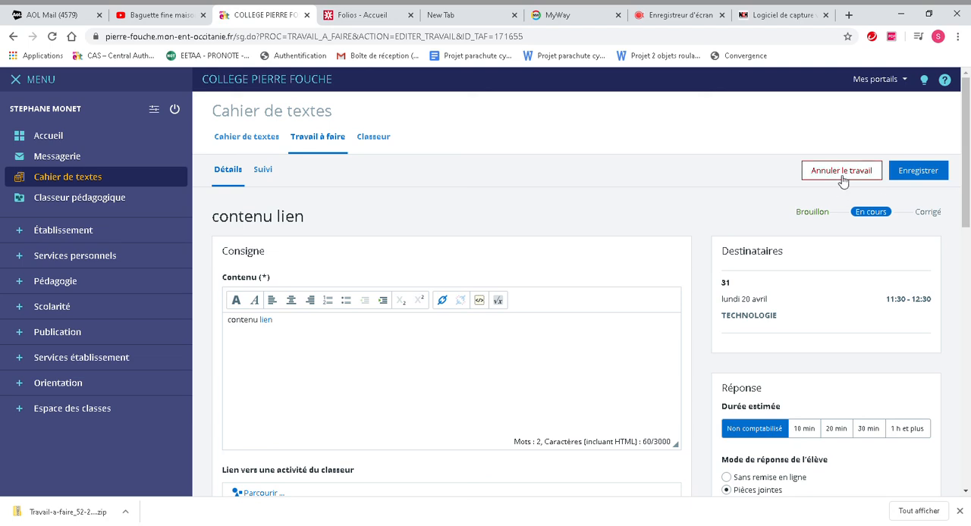
left_click(911, 173)
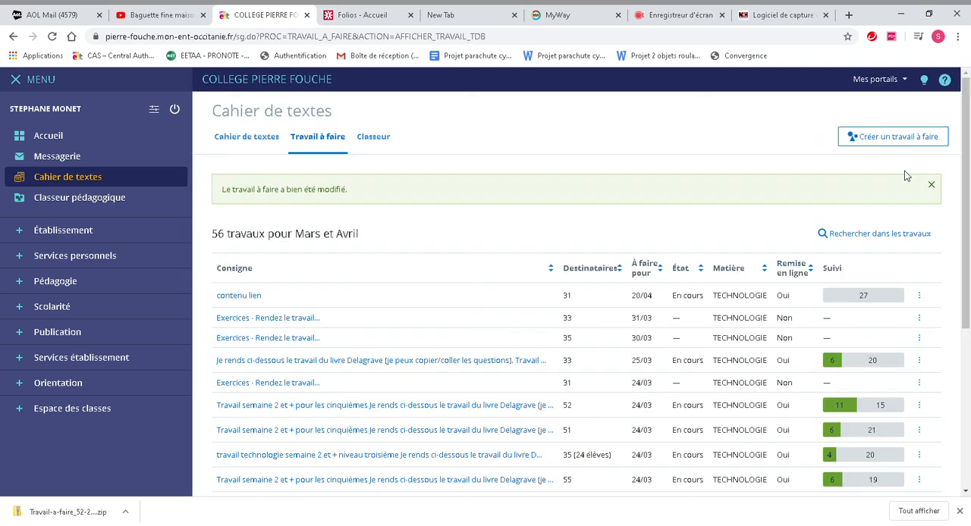